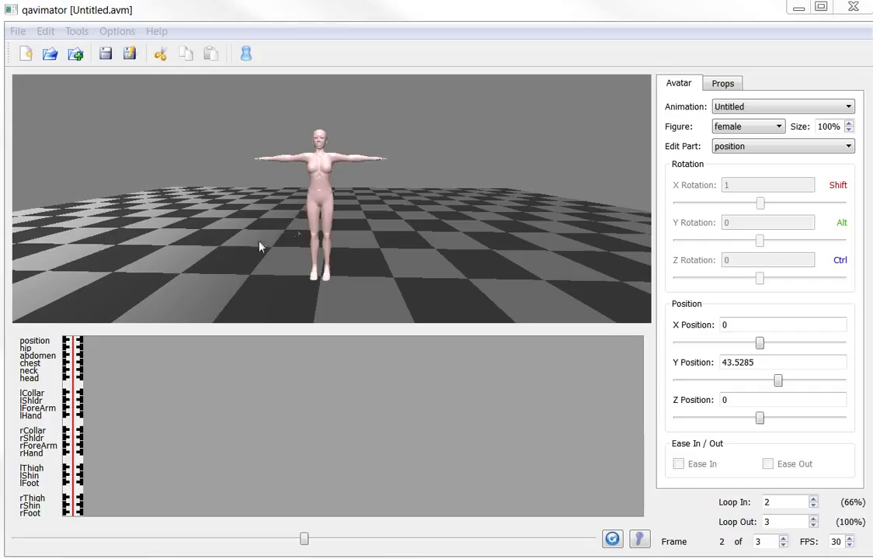
pyautogui.click(65, 410)
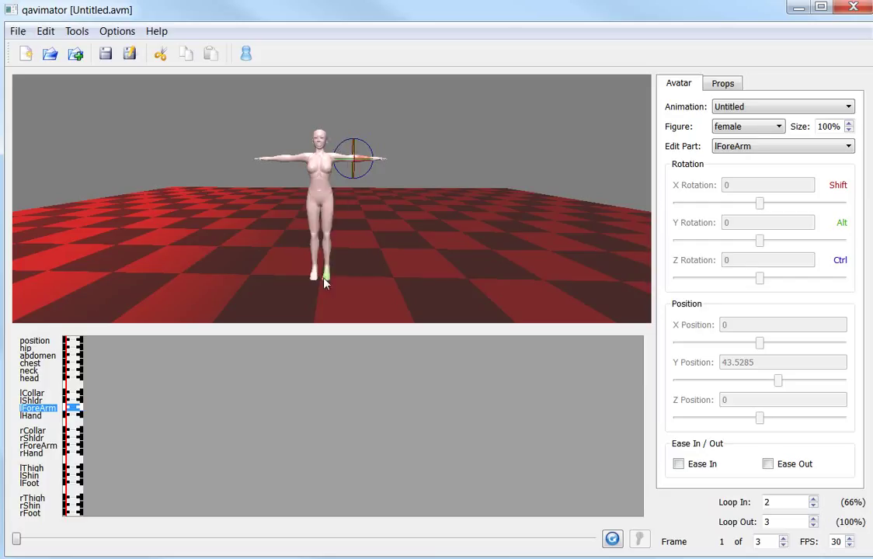
pyautogui.click(325, 247)
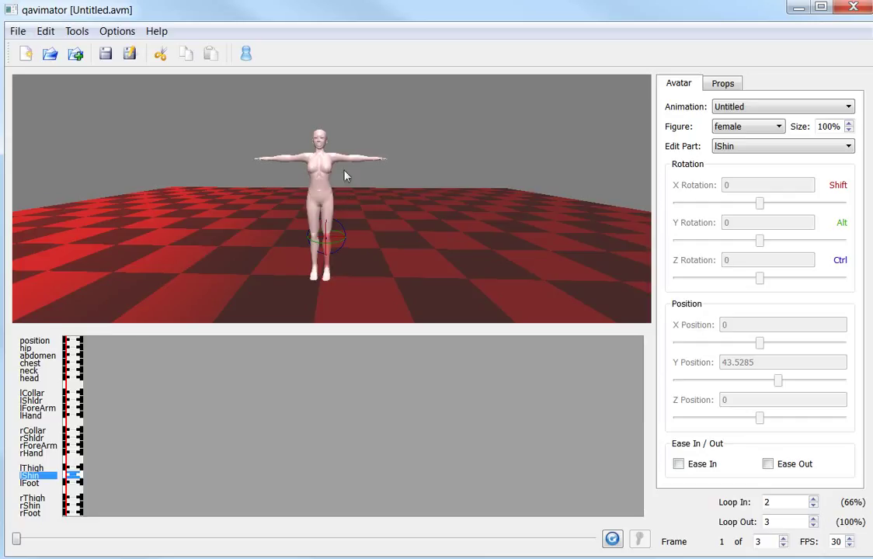
# On frame 2, set the X rotation of the head and of the neck to 1
pyautogui.click(67, 424)
pyautogui.click(74, 426)
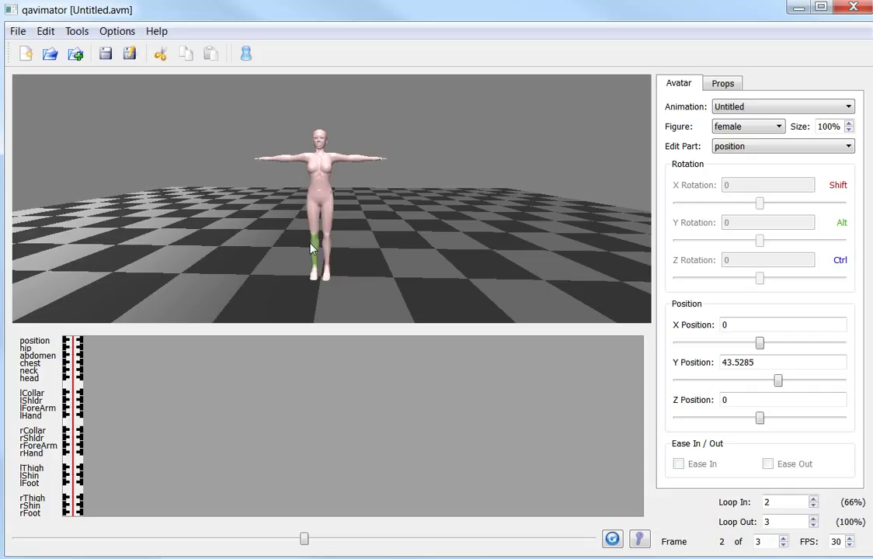
pyautogui.scroll(5, 328, 192)
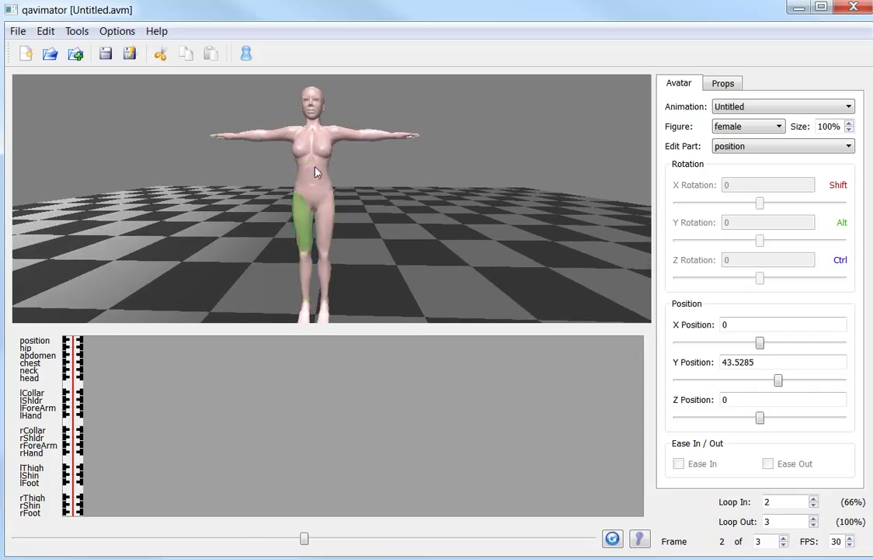
pyautogui.click(311, 100)
pyautogui.click(731, 185)
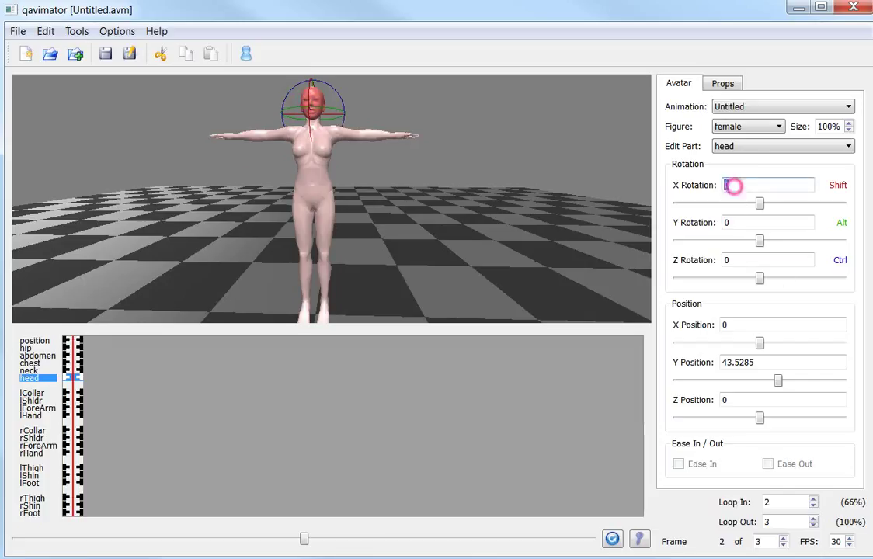
pyautogui.write('1')
pyautogui.press('Return')
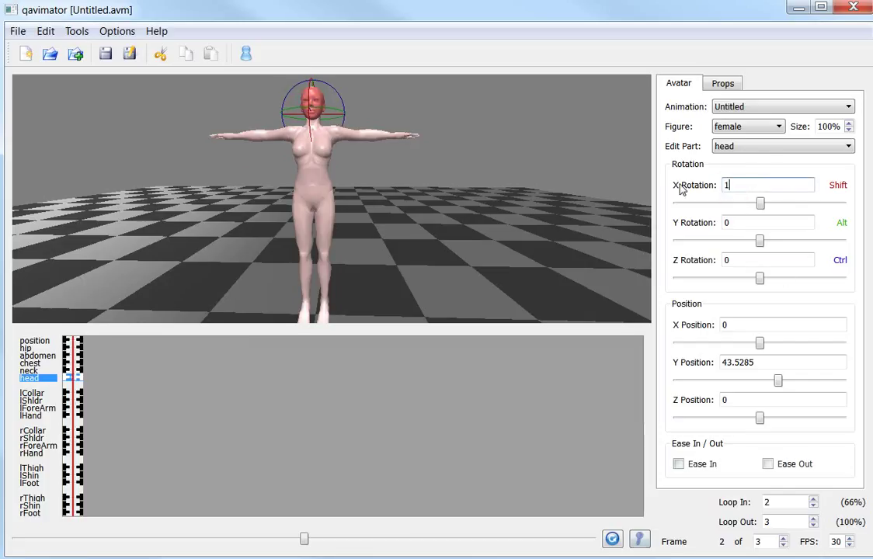
pyautogui.click(311, 122)
pyautogui.click(734, 184)
pyautogui.write('1')
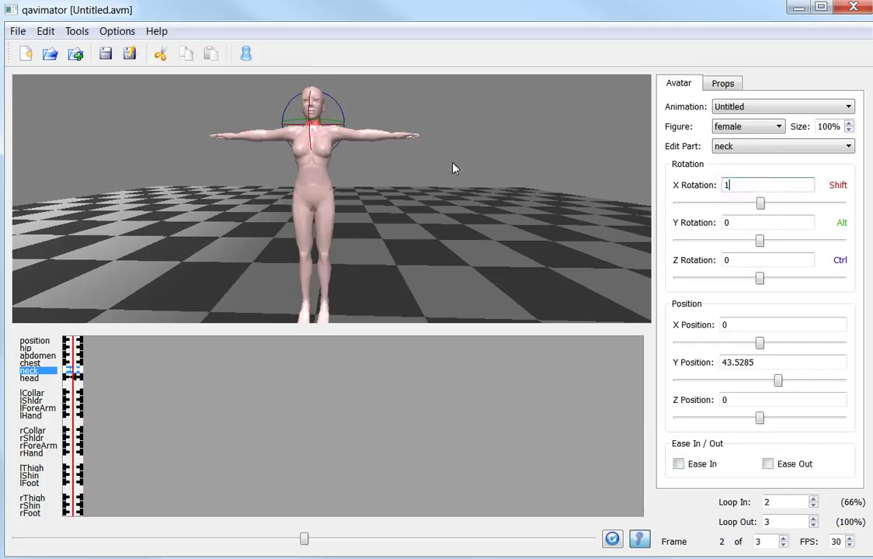
# Set the X rotation of the chest and of the abdomen to 1 on frame 2
pyautogui.click(312, 144)
pyautogui.click(727, 183)
pyautogui.write('1')
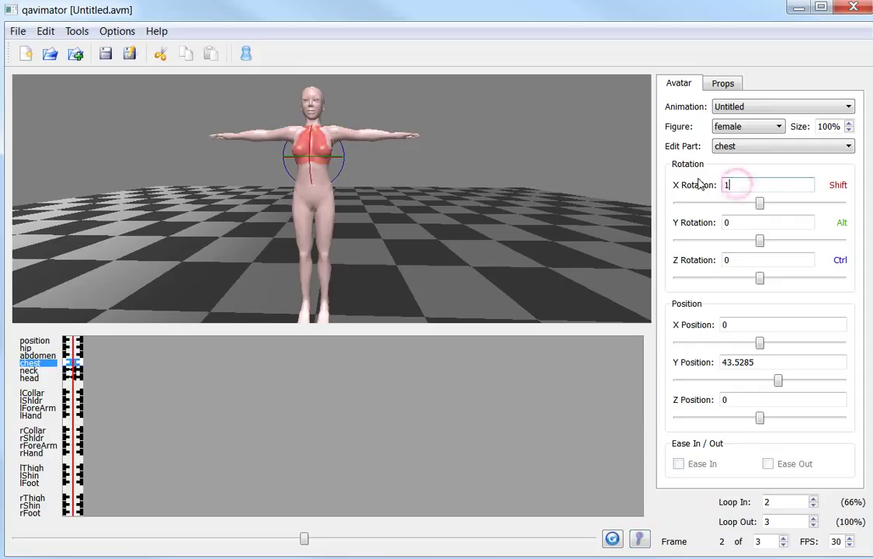
pyautogui.press('Return')
pyautogui.click(311, 179)
pyautogui.click(737, 185)
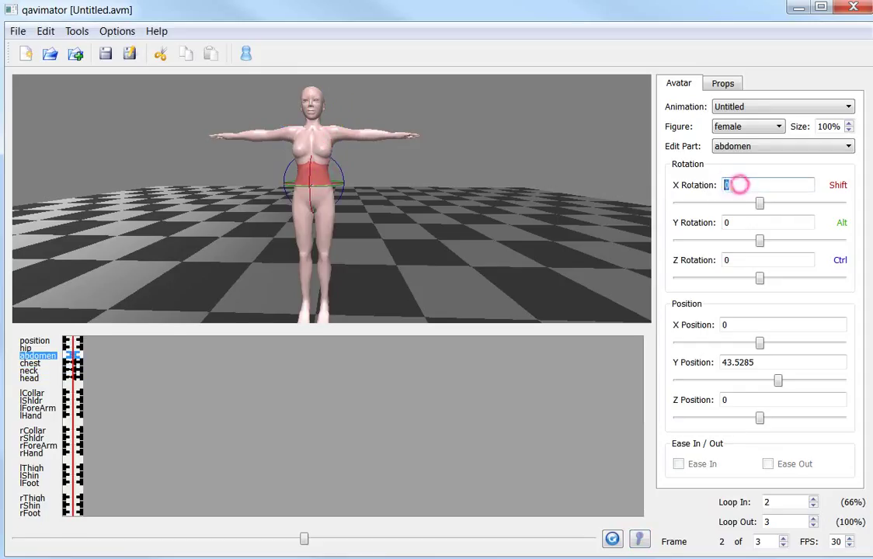
pyautogui.write('1')
pyautogui.press('Return')
# Set the hip's X rotation to 1 on frame 2
pyautogui.click(313, 196)
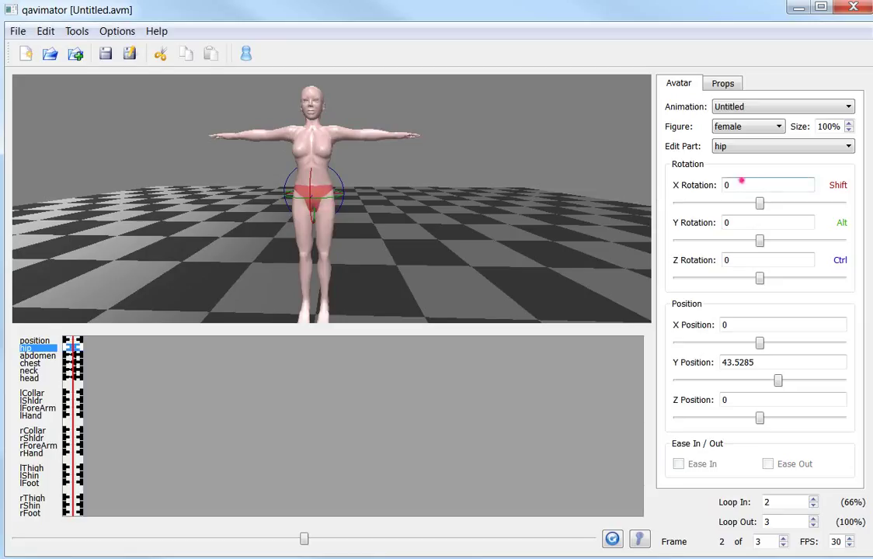
pyautogui.click(734, 185)
pyautogui.write('1')
pyautogui.press('Return')
# Set the X rotation of the right thigh and of the left thigh to 1 on frame 2
pyautogui.click(303, 221)
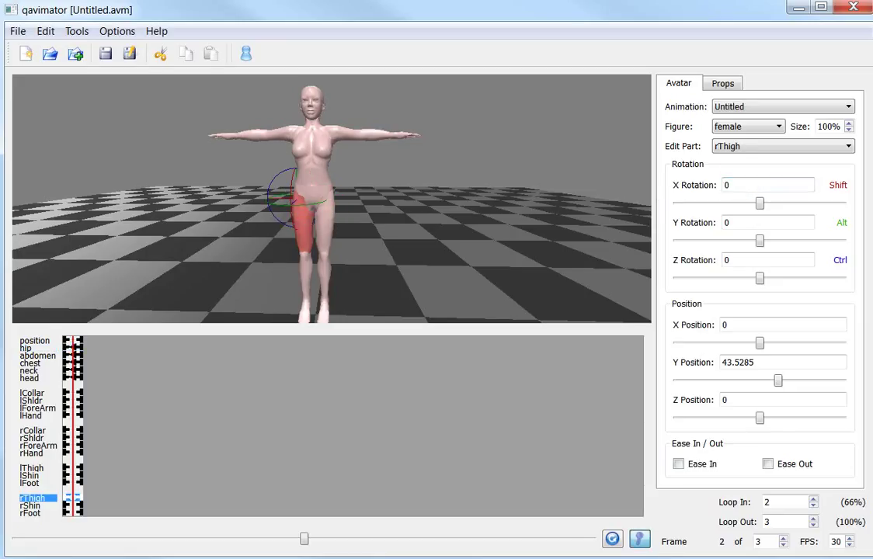
pyautogui.click(727, 184)
pyautogui.write('1')
pyautogui.press('Return')
pyautogui.click(324, 221)
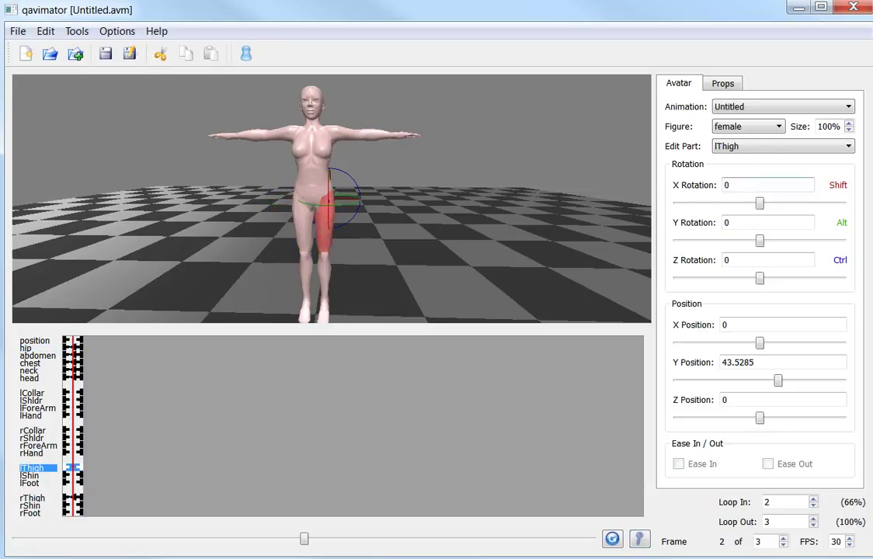
pyautogui.click(730, 185)
pyautogui.write('1')
pyautogui.press('Return')
# Set the X rotation of the right shin and of the left shin to 1 on frame 2
pyautogui.click(310, 278)
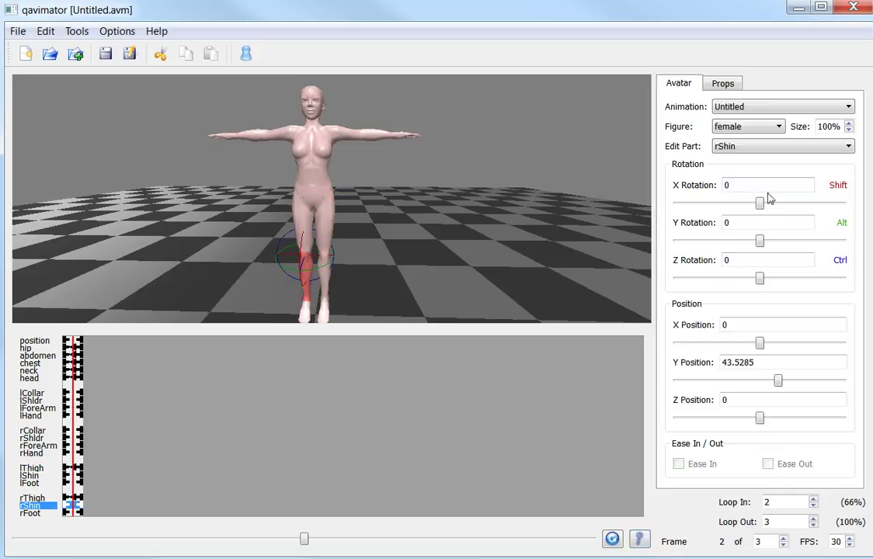
pyautogui.click(748, 185)
pyautogui.write('1')
pyautogui.press('Return')
pyautogui.click(324, 270)
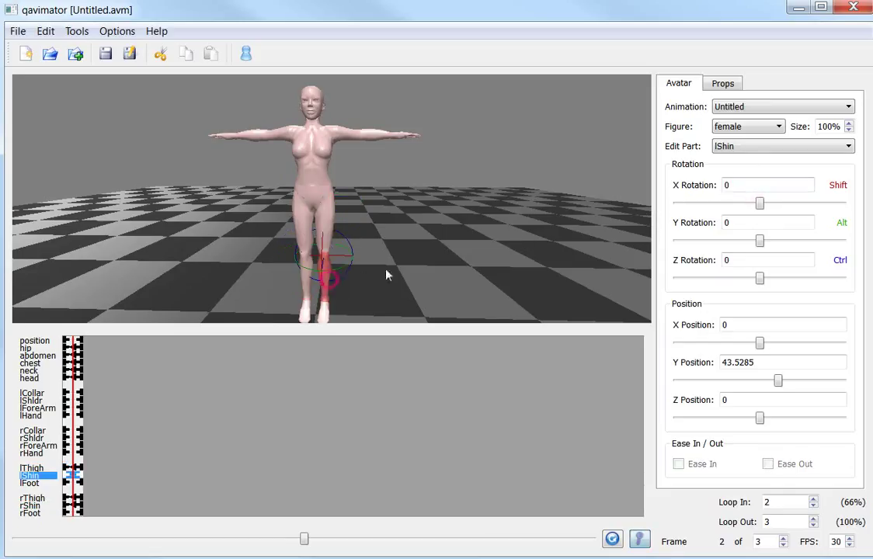
pyautogui.click(744, 185)
pyautogui.write('1')
pyautogui.press('Return')
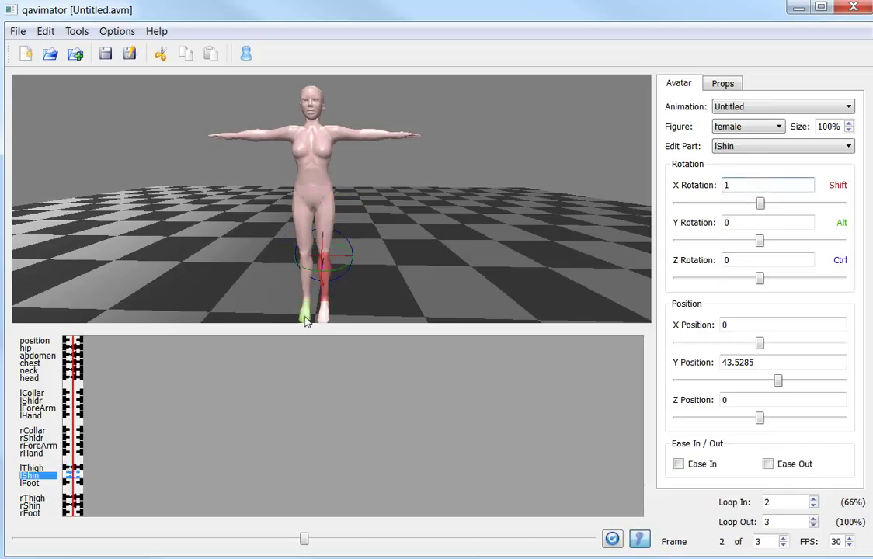
# Set the X rotation of the right foot and of the left foot to 1 on frame 2
pyautogui.click(304, 309)
pyautogui.click(746, 184)
pyautogui.write('1')
pyautogui.press('Return')
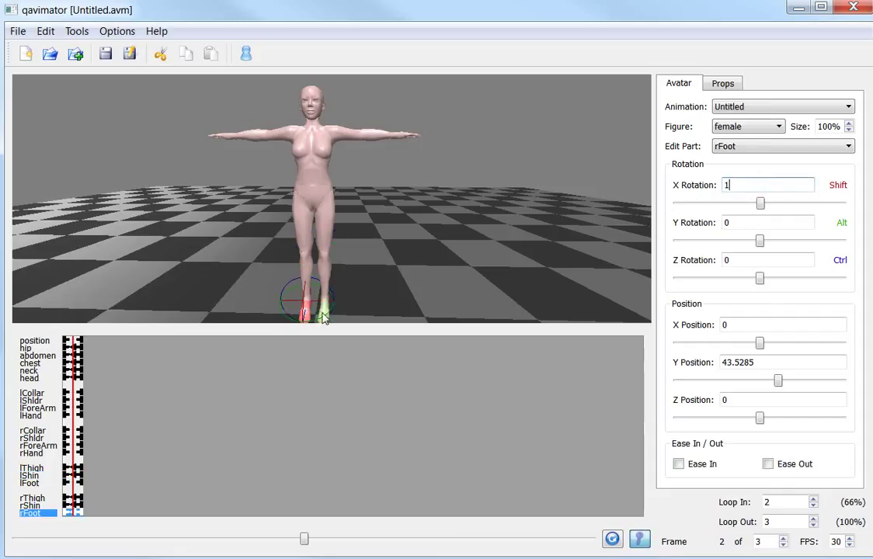
pyautogui.click(322, 309)
pyautogui.click(730, 185)
pyautogui.write('1')
pyautogui.press('Return')
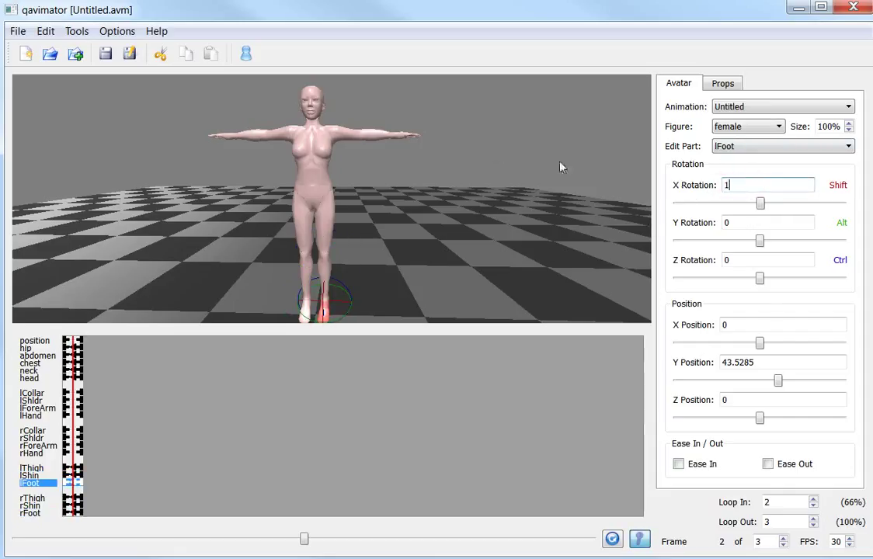
# Set the X rotation of the left collar and of the left shoulder to 1 on frame 2
pyautogui.click(327, 136)
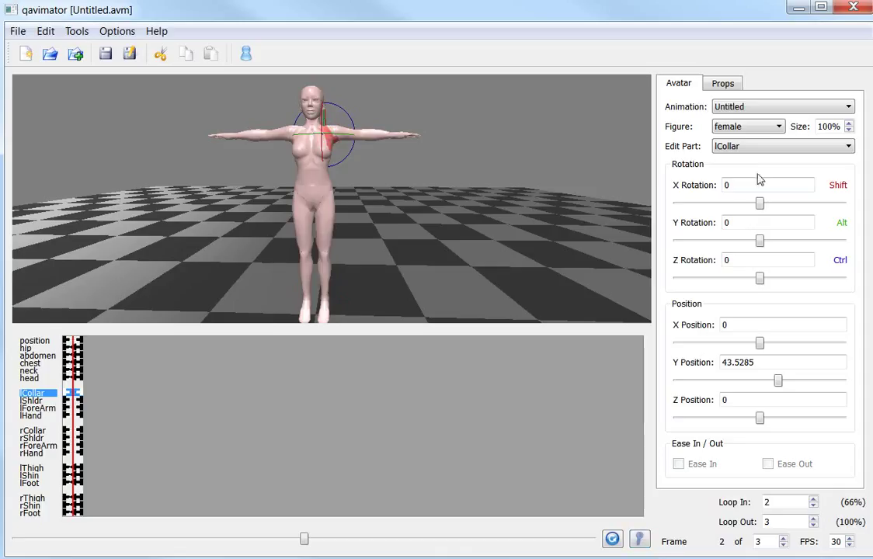
pyautogui.click(731, 185)
pyautogui.write('1')
pyautogui.press('Return')
pyautogui.click(354, 136)
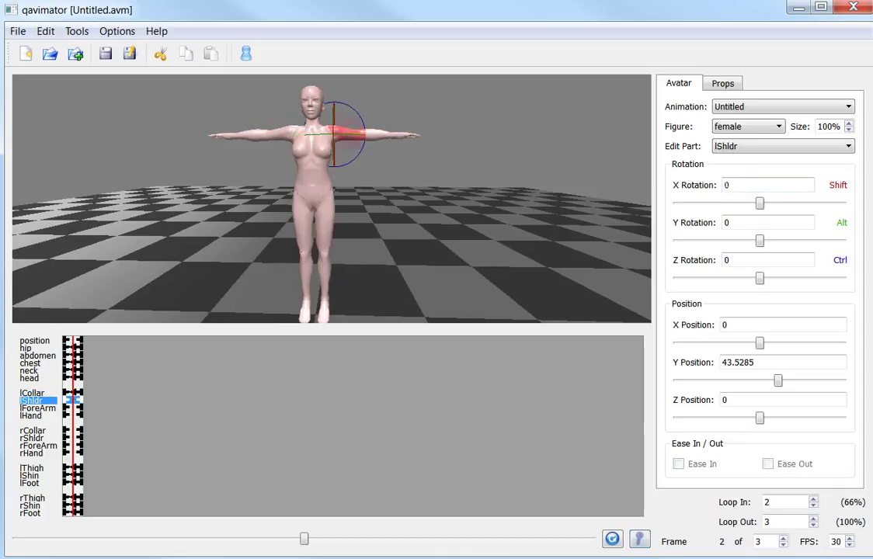
pyautogui.click(727, 185)
pyautogui.write('1')
pyautogui.press('Return')
# Set the X rotation of the left forearm and of the left hand to 1 on frame 2
pyautogui.click(381, 133)
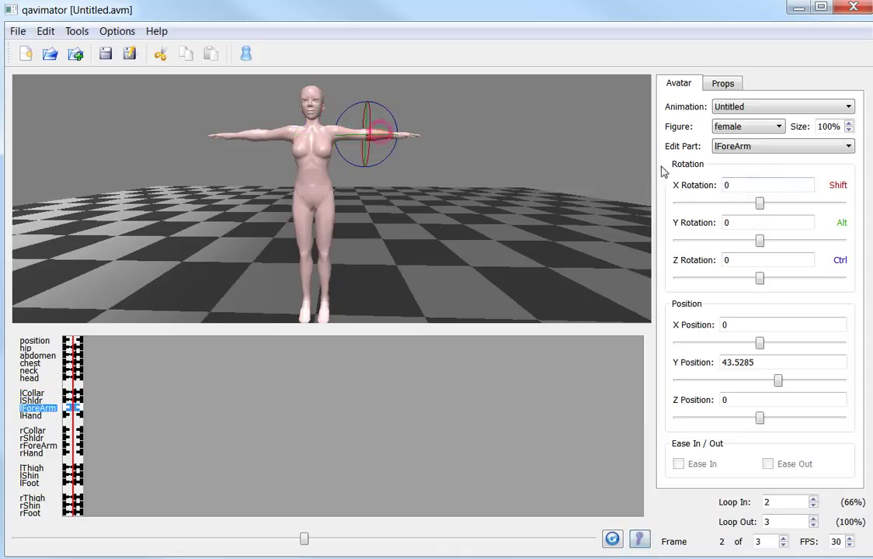
pyautogui.click(732, 184)
pyautogui.write('1')
pyautogui.press('Return')
pyautogui.click(408, 135)
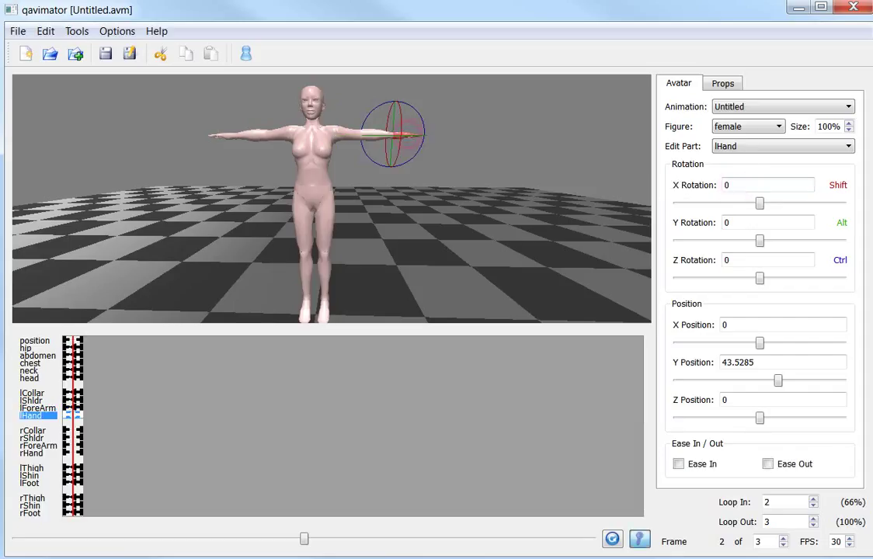
pyautogui.click(737, 185)
pyautogui.write('1')
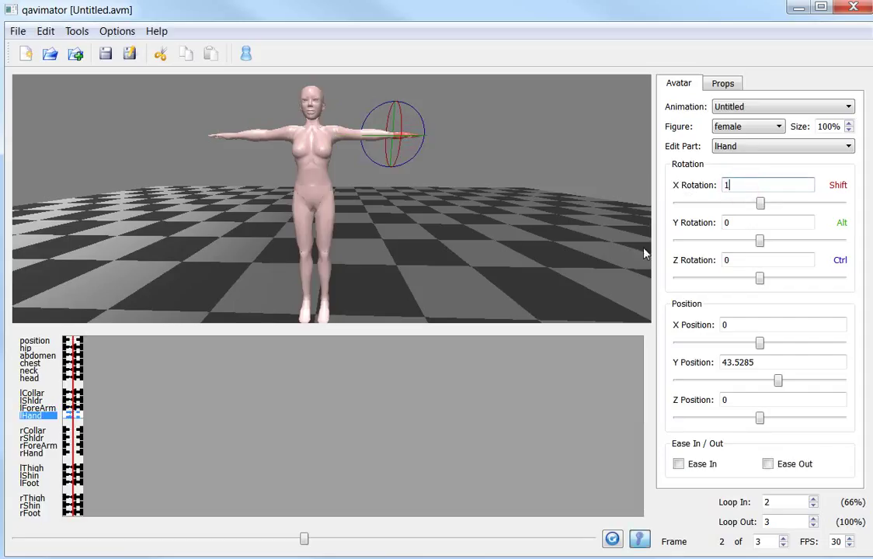
pyautogui.press('Return')
# Set the X rotation of the right collar and of the right shoulder to 1 on frame 2
pyautogui.click(304, 141)
pyautogui.click(289, 134)
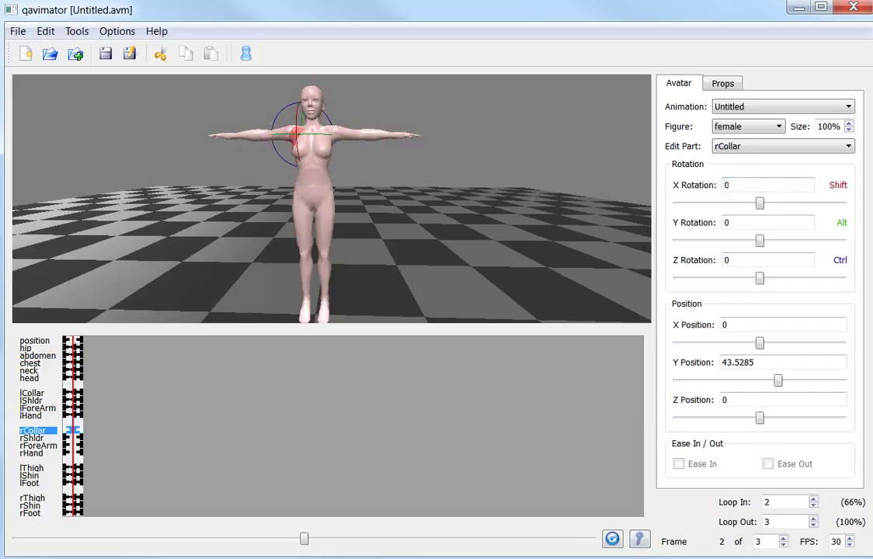
pyautogui.click(735, 185)
pyautogui.write('1')
pyautogui.press('Return')
pyautogui.click(247, 128)
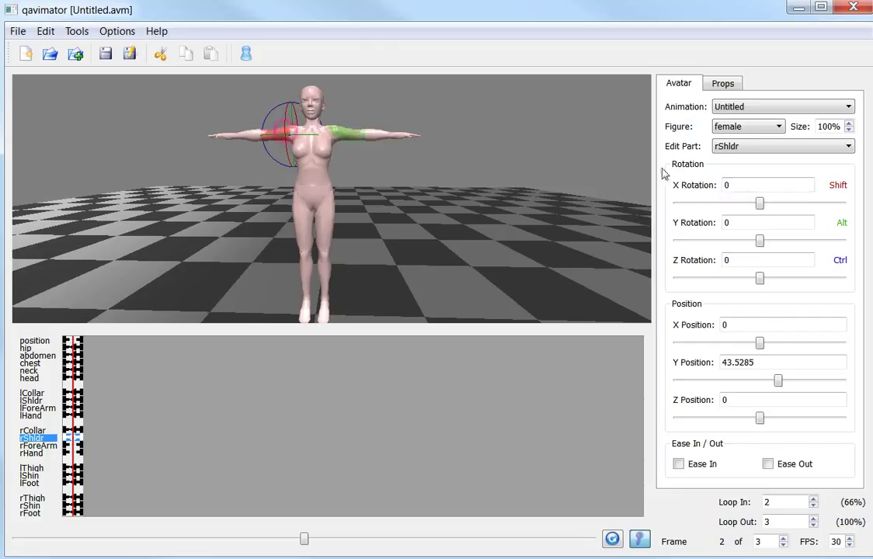
pyautogui.moveTo(741, 185); pyautogui.dragTo(656, 177)
pyautogui.write('1')
pyautogui.press('Return')
# Set the X rotation of the right forearm and of the right hand to 1 on frame 2
pyautogui.click(247, 137)
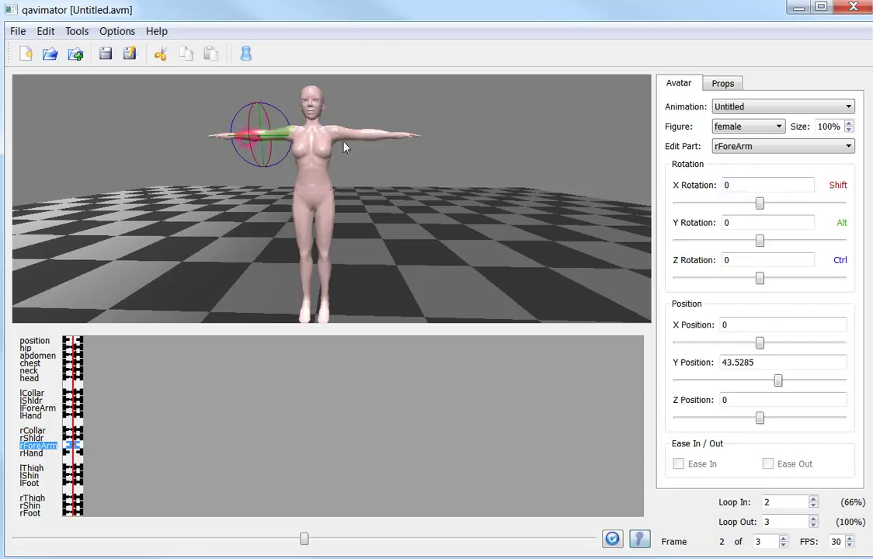
pyautogui.moveTo(736, 185); pyautogui.dragTo(703, 183)
pyautogui.write('1')
pyautogui.press('Return')
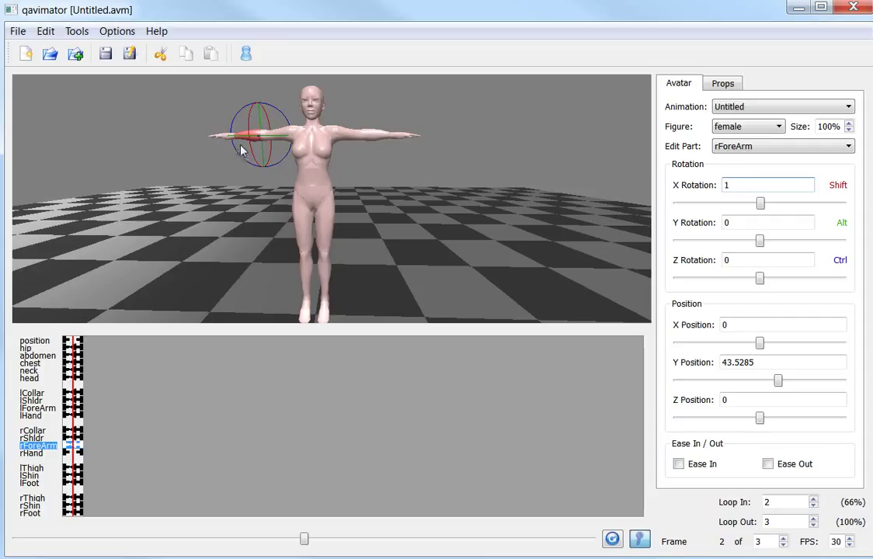
pyautogui.click(215, 136)
pyautogui.click(736, 183)
pyautogui.write('1')
pyautogui.press('Return')
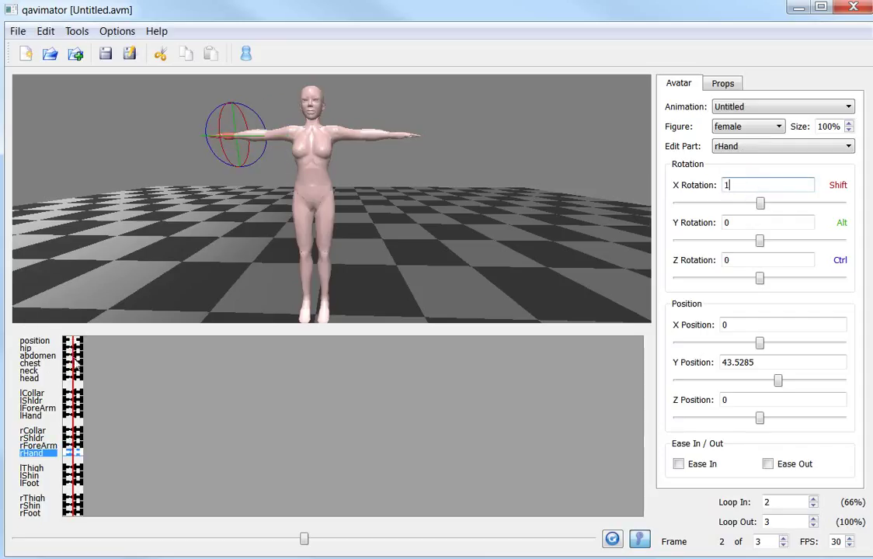
pyautogui.click(77, 483)
pyautogui.click(70, 341)
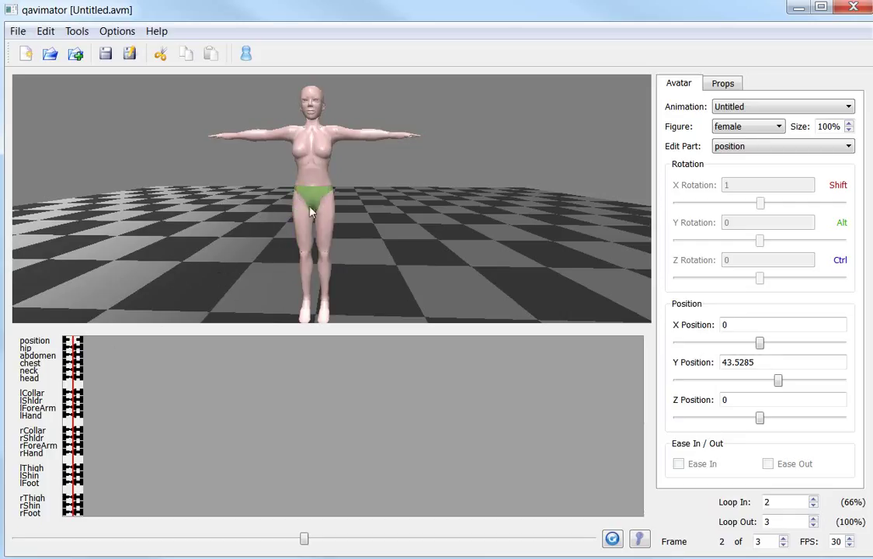
# Save the animation as Fem_P.avm in the "q files" folder on the desktop
pyautogui.click(17, 32)
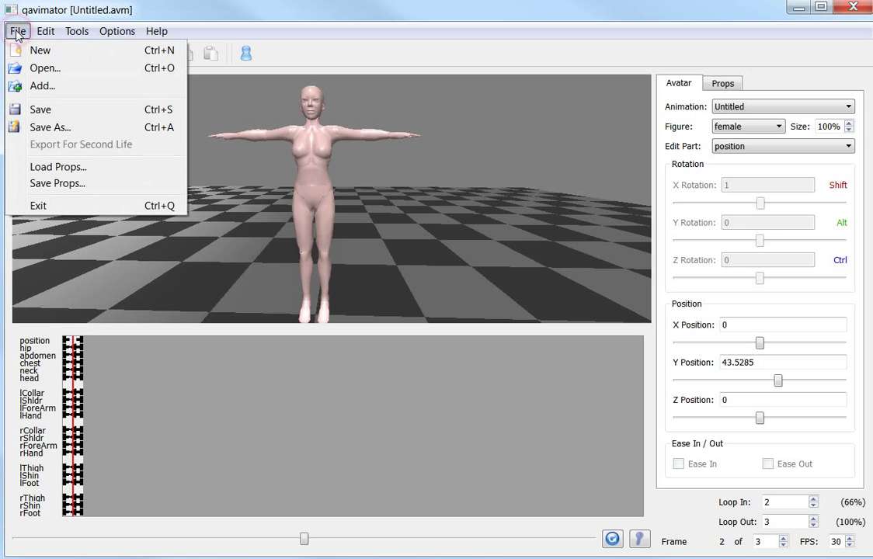
pyautogui.click(54, 128)
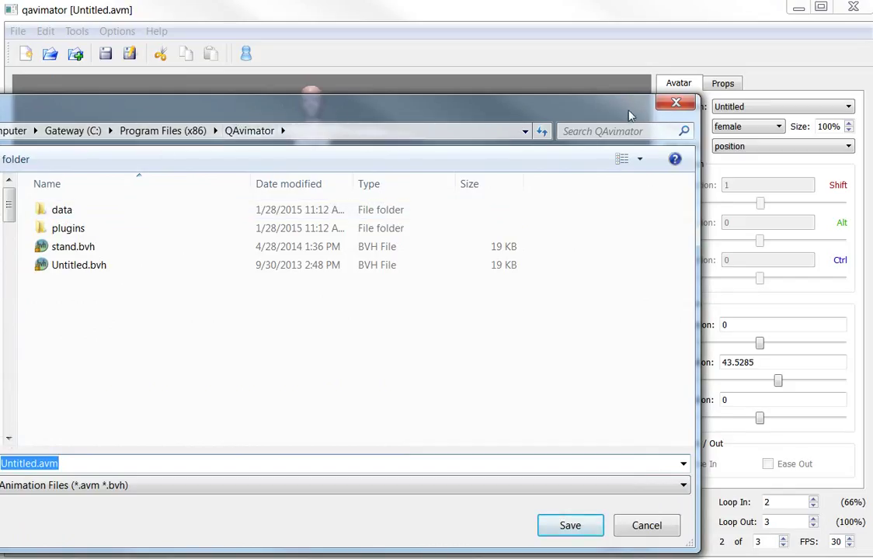
pyautogui.moveTo(623, 107); pyautogui.dragTo(0, 104)
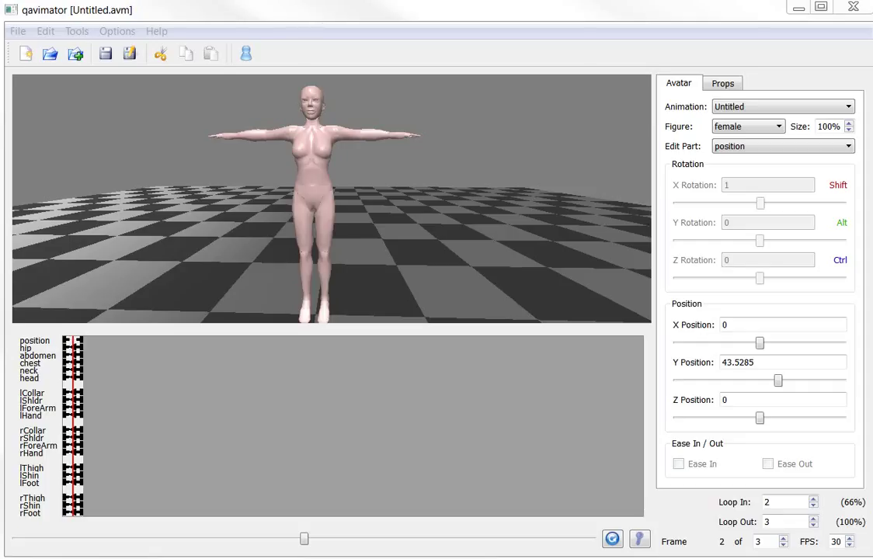
pyautogui.moveTo(0, 55); pyautogui.dragTo(90, 38)
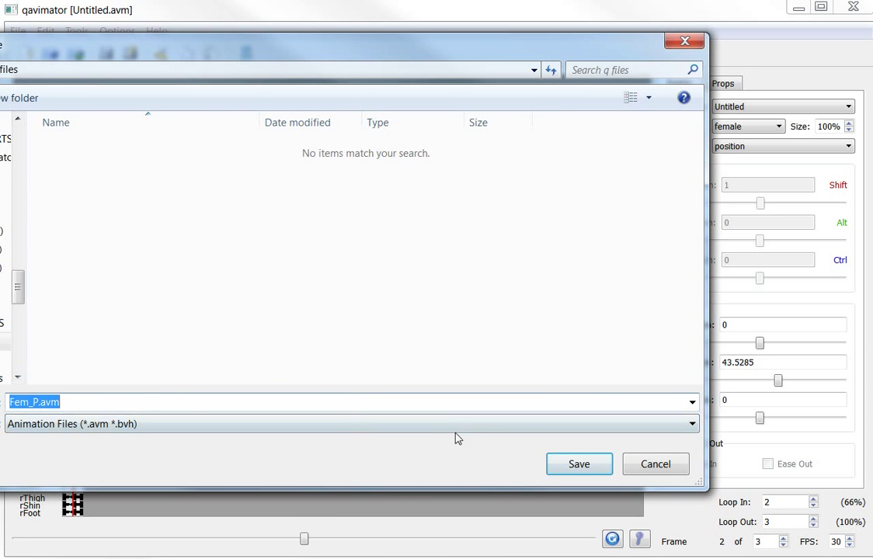
pyautogui.moveTo(455, 42); pyautogui.dragTo(454, 150)
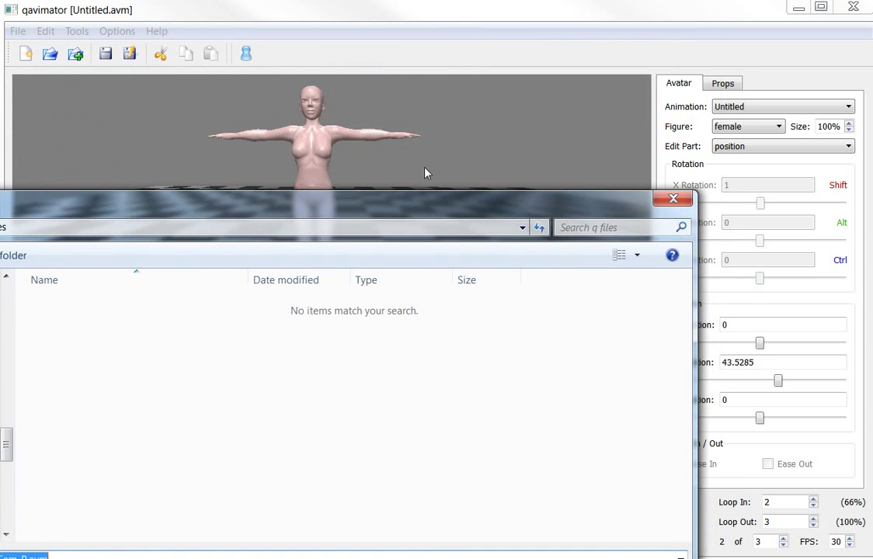
pyautogui.moveTo(384, 171); pyautogui.dragTo(405, 30)
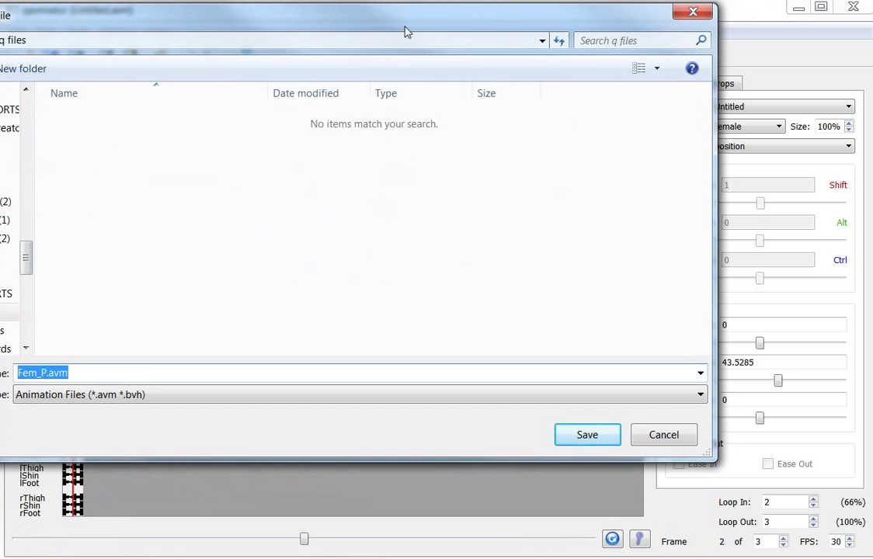
pyautogui.click(579, 439)
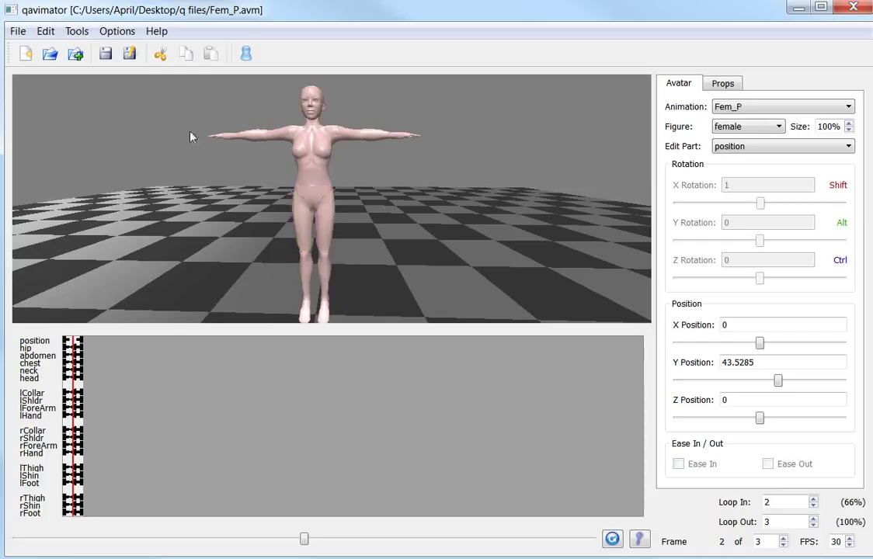
# Change the figure to male and save a copy of the animation as Male_P.avm in the "q files" folder
pyautogui.click(728, 127)
pyautogui.click(726, 150)
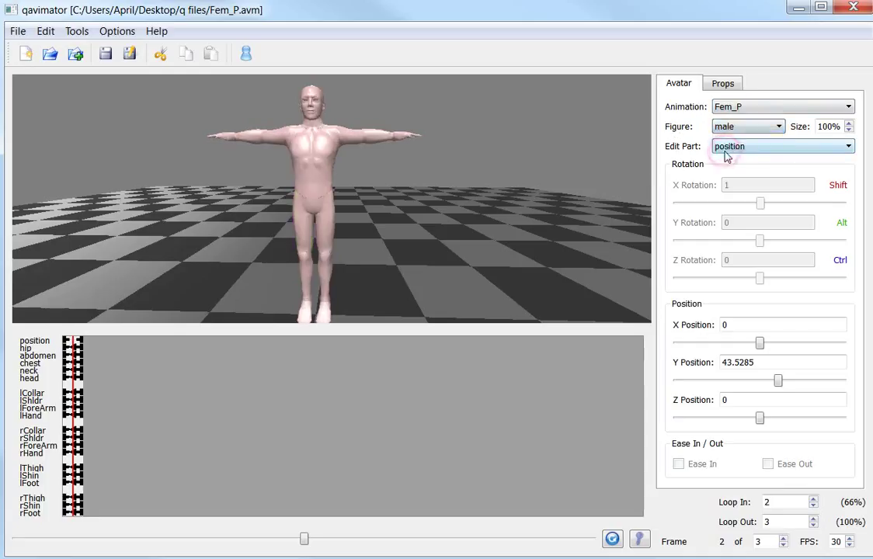
pyautogui.click(17, 32)
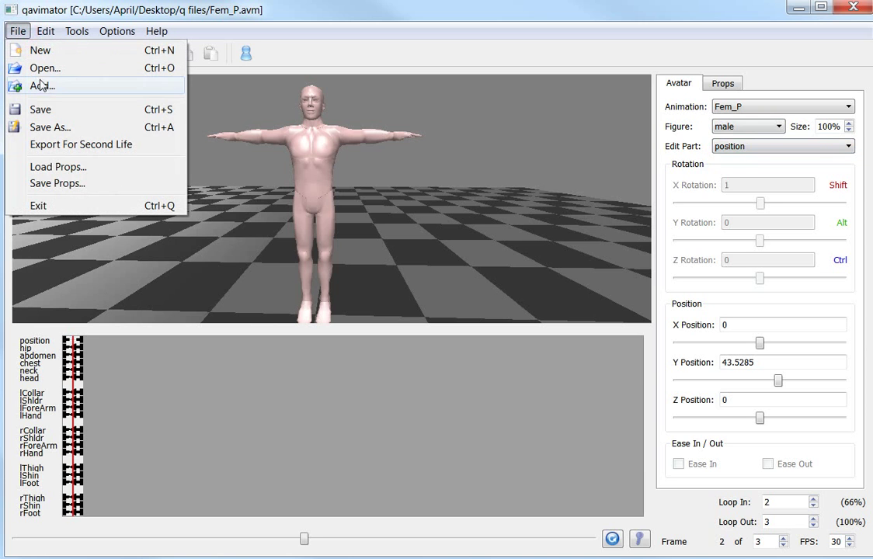
pyautogui.click(49, 128)
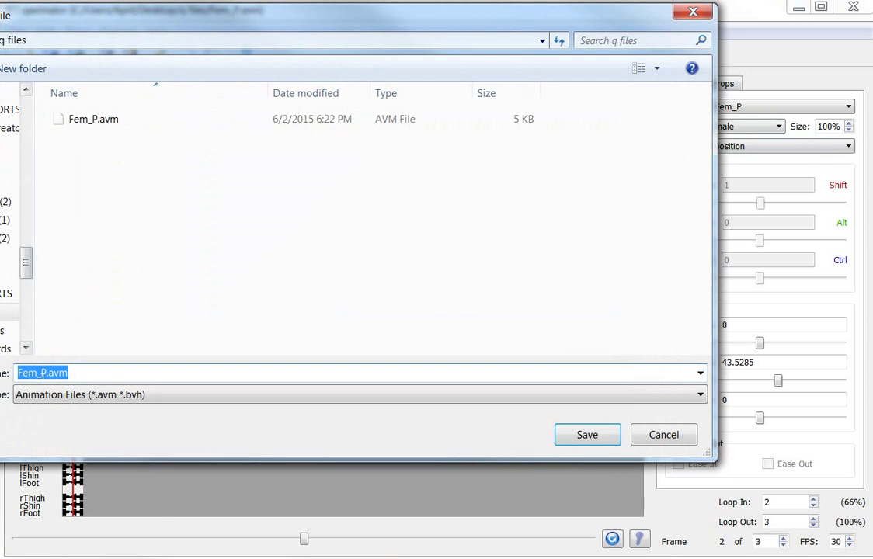
pyautogui.click(37, 373)
pyautogui.moveTo(38, 373); pyautogui.dragTo(17, 375)
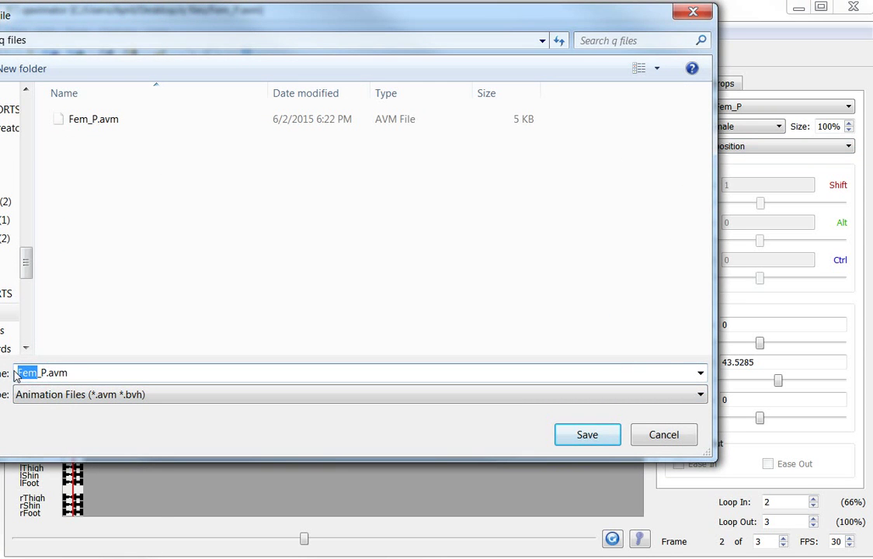
pyautogui.write('Male')
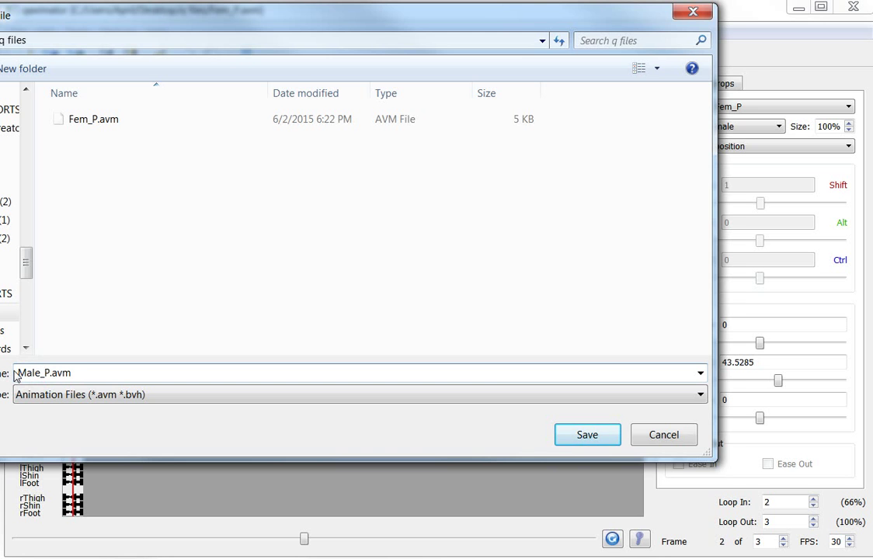
pyautogui.press('Return')
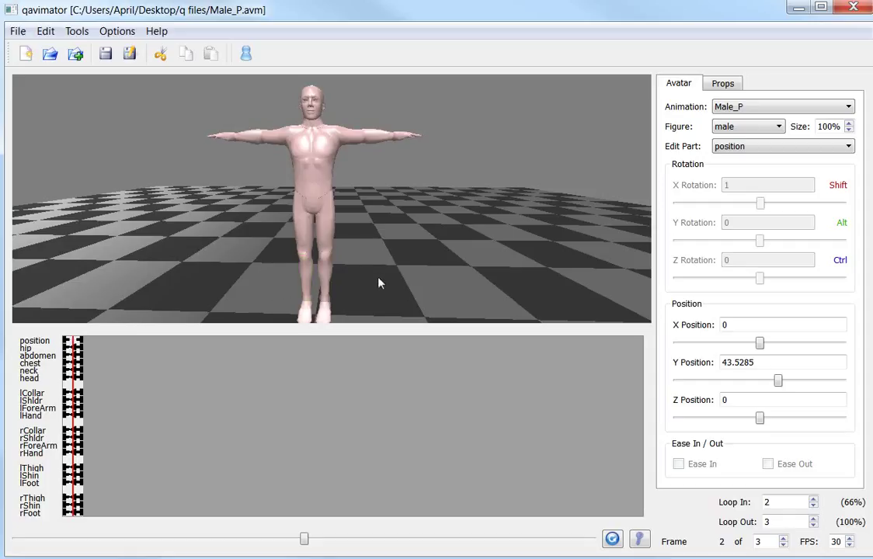
pyautogui.moveTo(372, 282); pyautogui.dragTo(372, 261)
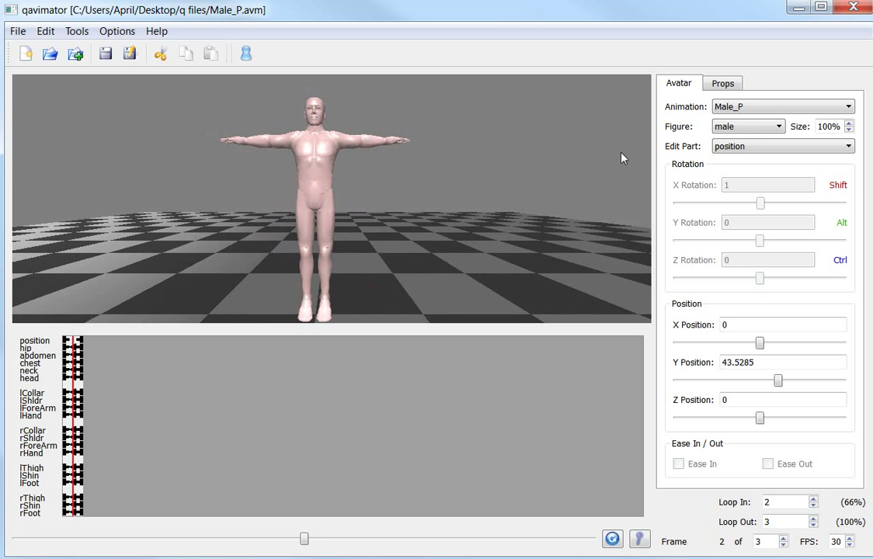